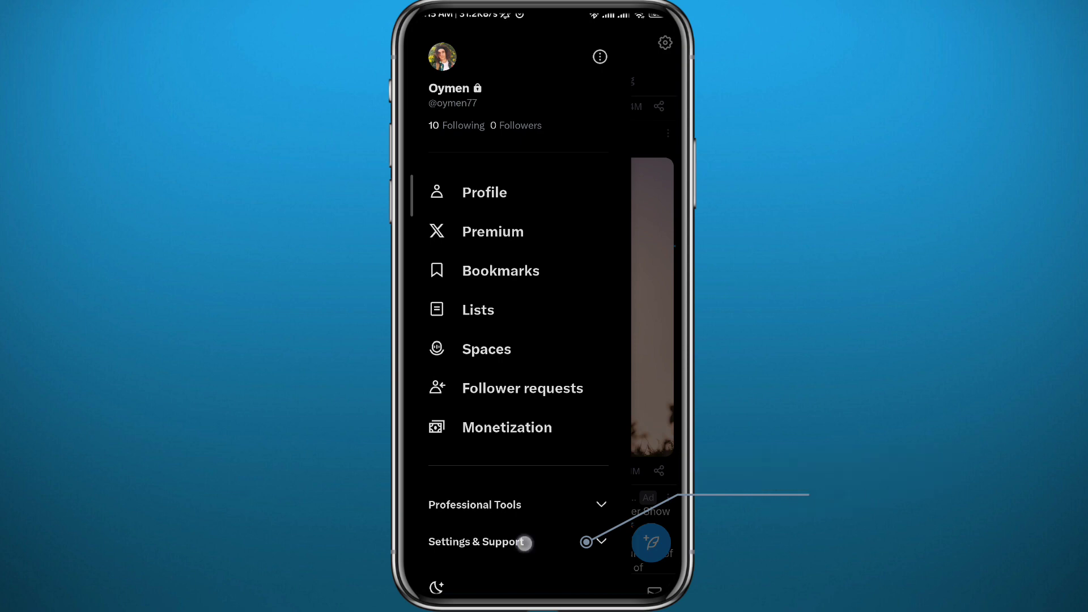
Step: Reach the Settings page via Settings & Support and Settings and privacy in the drawer
left_click(524, 542)
scroll(524, 510, "down", 2)
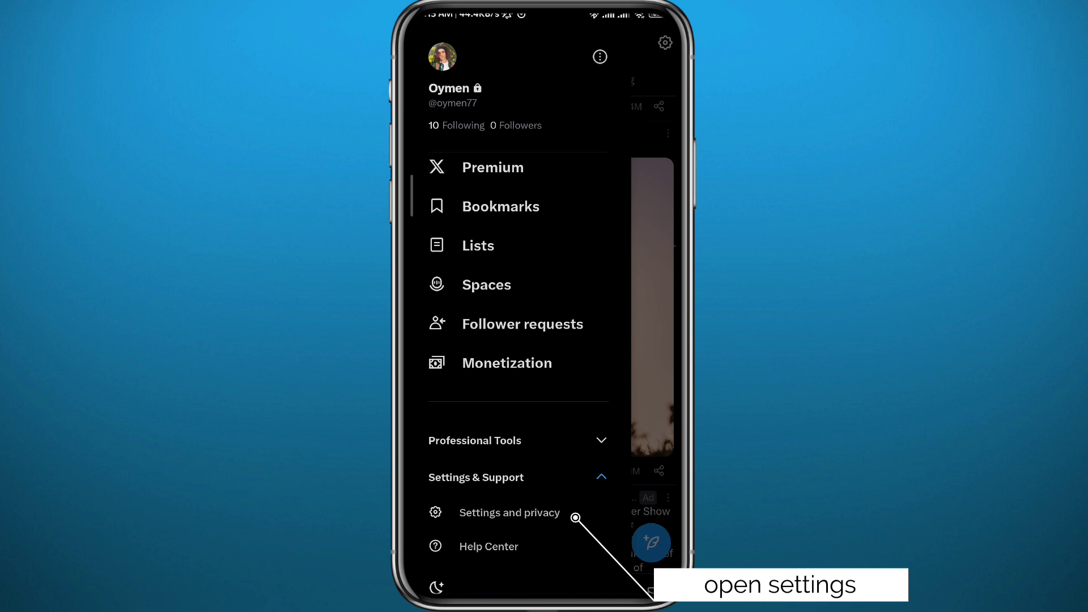
left_click(561, 515)
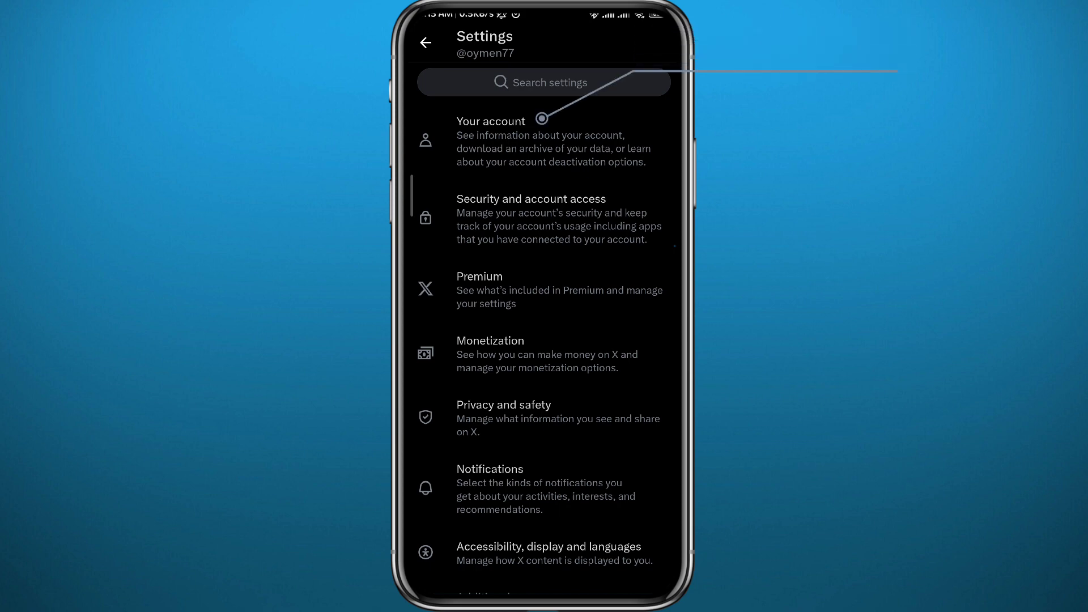
Step: Go into Your account and then Account information to see username, phone and email entries
left_click(542, 136)
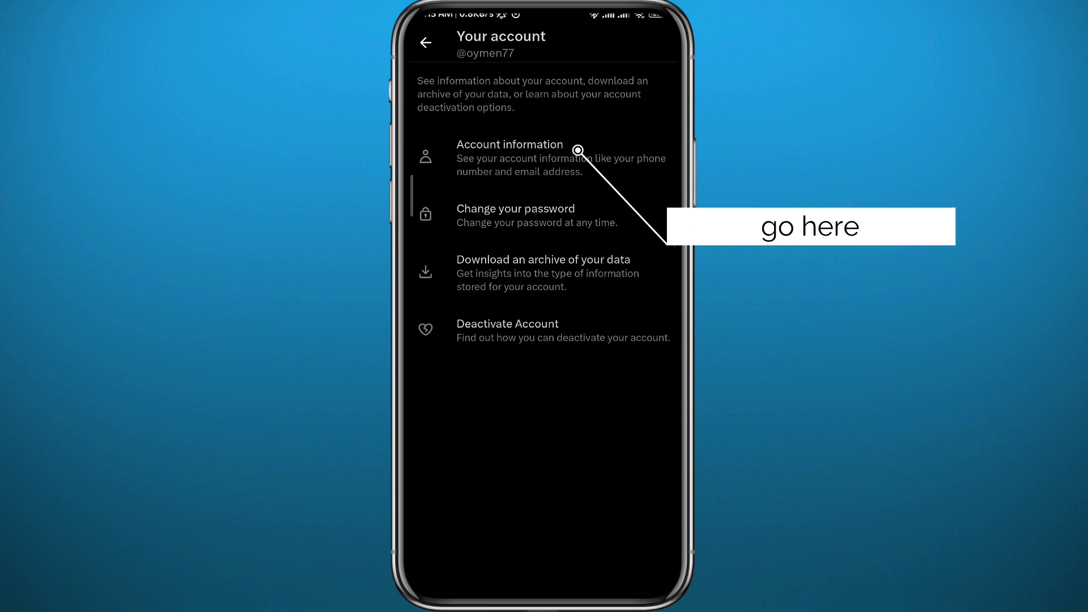
left_click(634, 158)
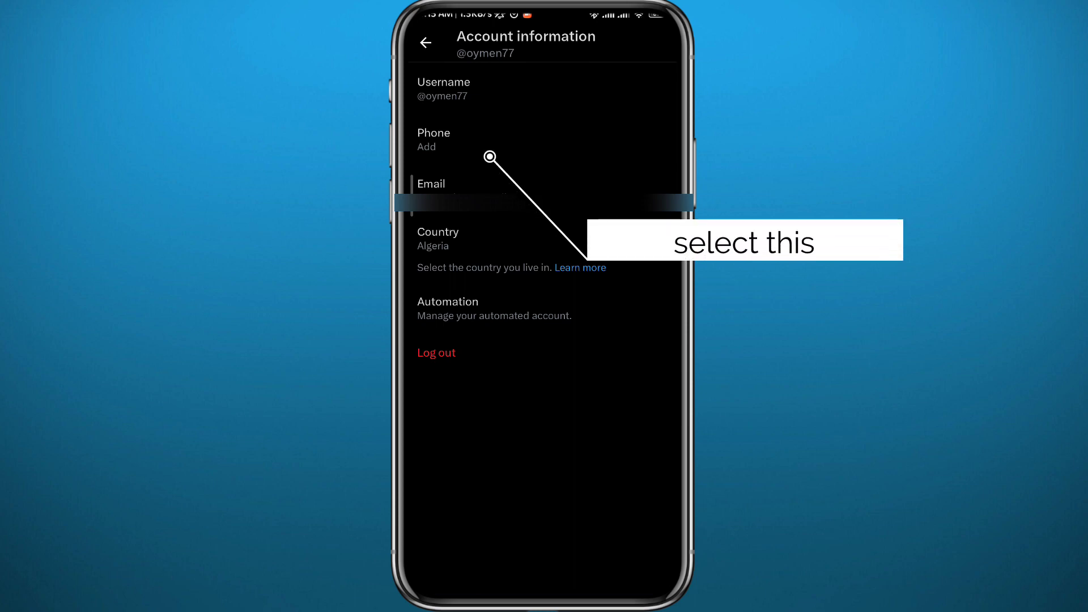
Step: Select the Phone entry, still marked Add, to begin adding a phone number
left_click(493, 145)
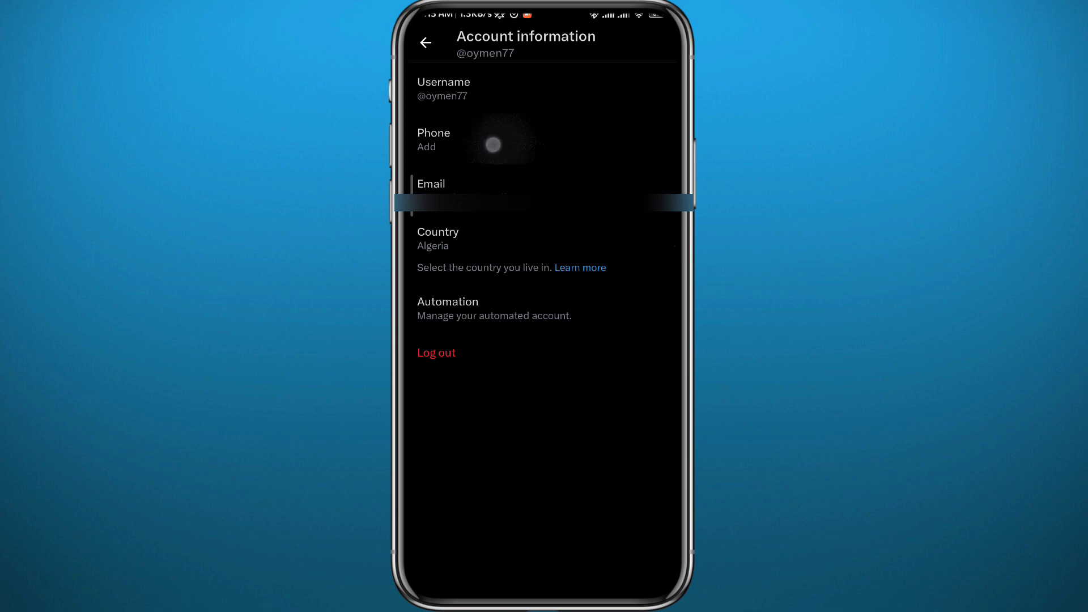